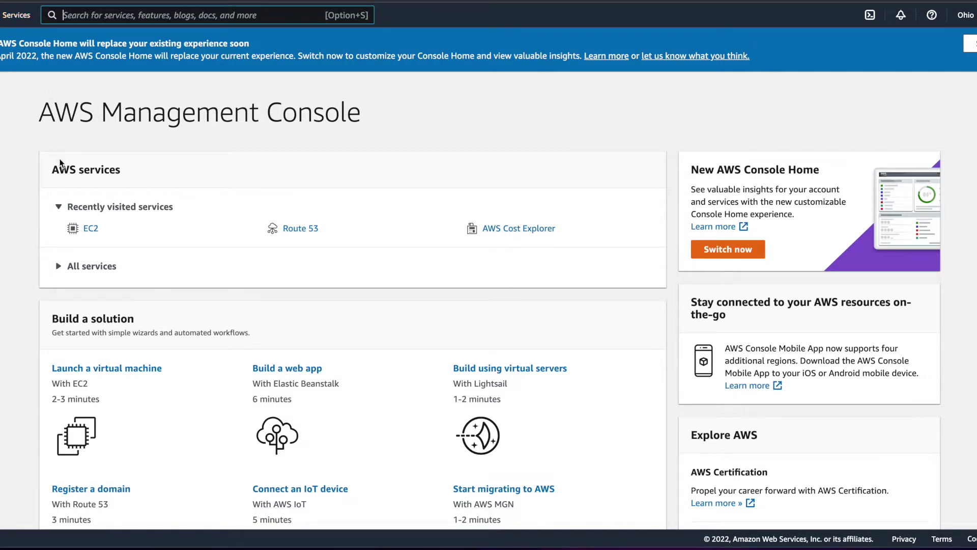
Step: Go to the EC2 instances list from the Services menu and dismiss the Welcome back popup
click(10, 16)
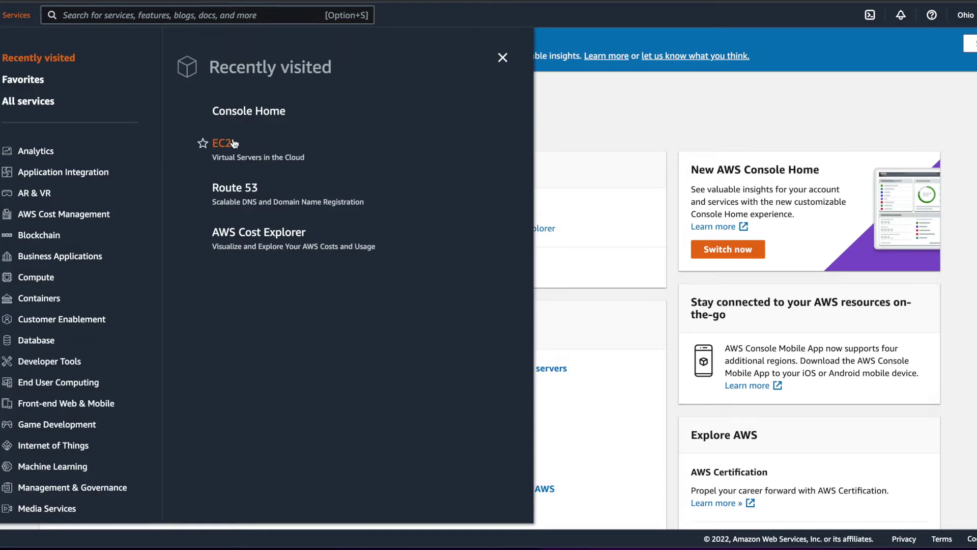
scroll(91, 279, down, 1)
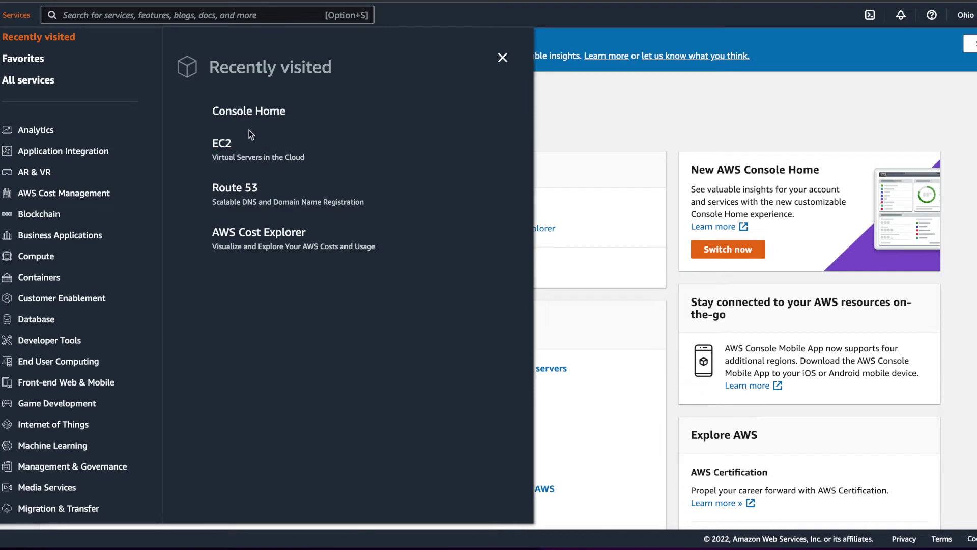
click(228, 152)
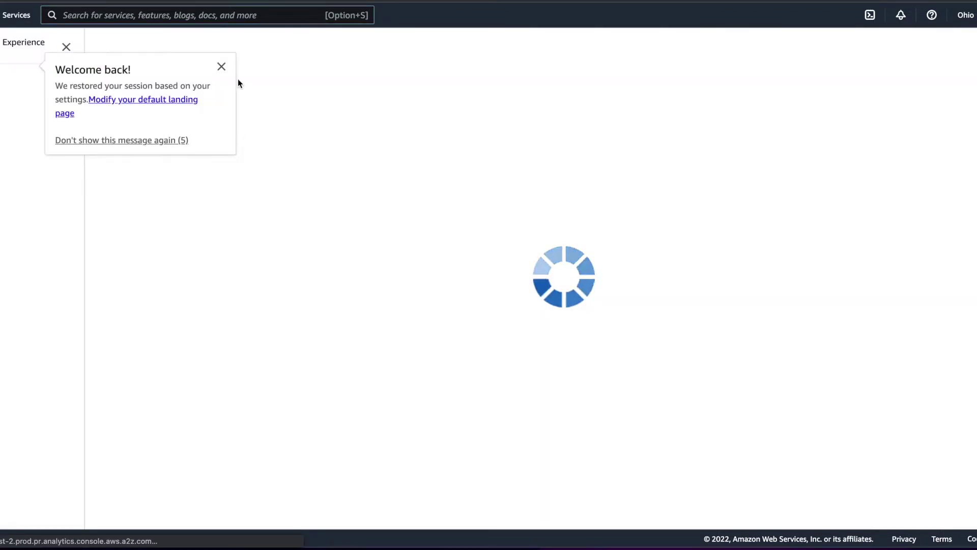
click(221, 66)
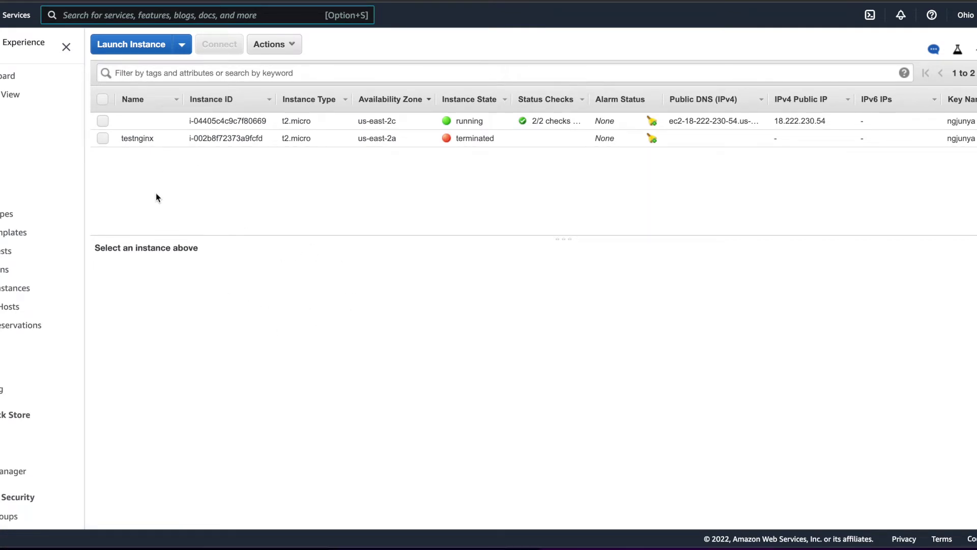
Step: Start a new instance launch and name it 'testingnginx'
click(142, 47)
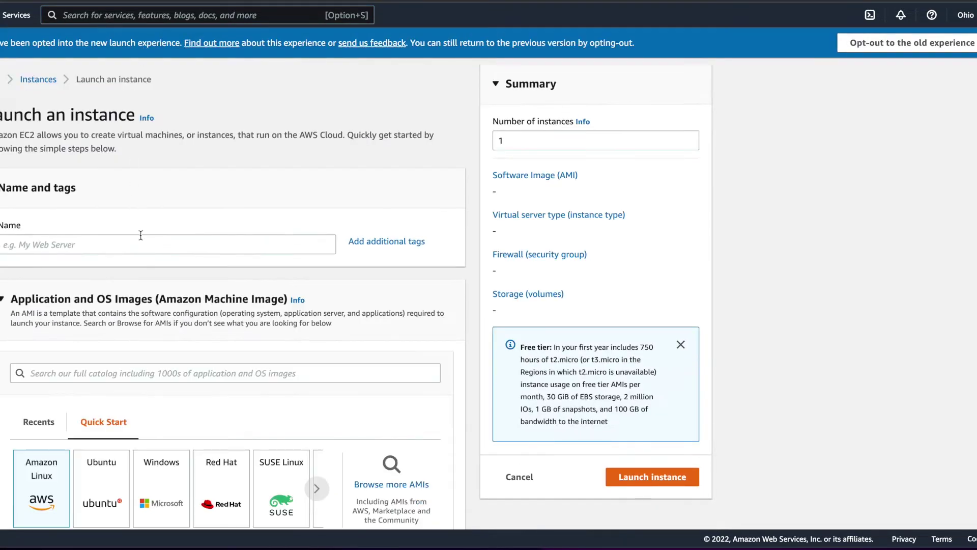
click(148, 249)
scroll(147, 248, down, 1)
text(testing)
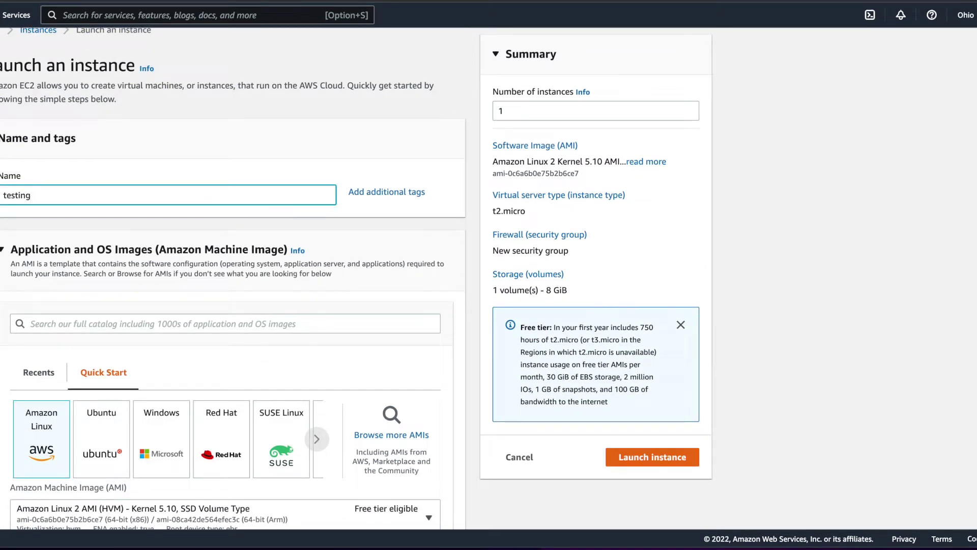
text(nginx)
scroll(224, 310, down, 3)
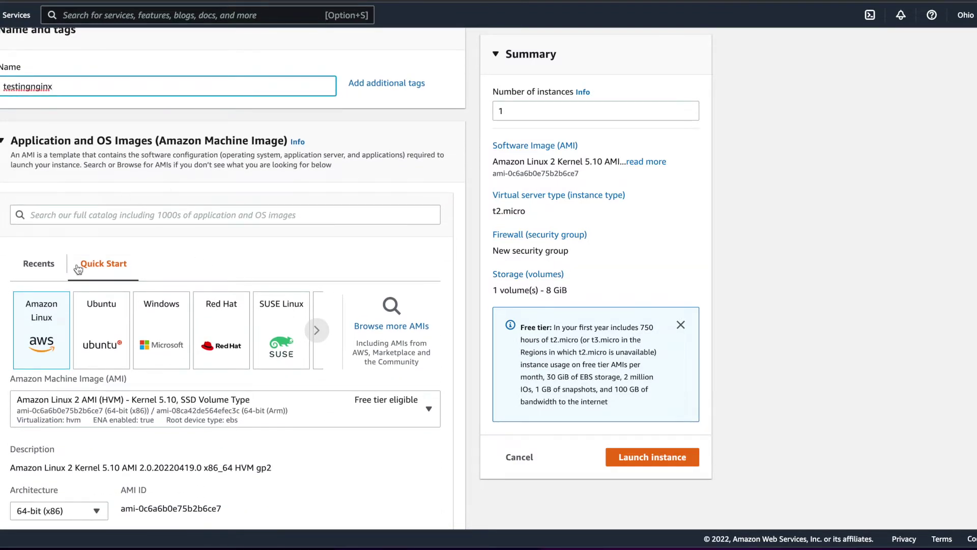
Step: Choose the Ubuntu Server 20.04 LTS image and review the t2.micro settings
click(108, 333)
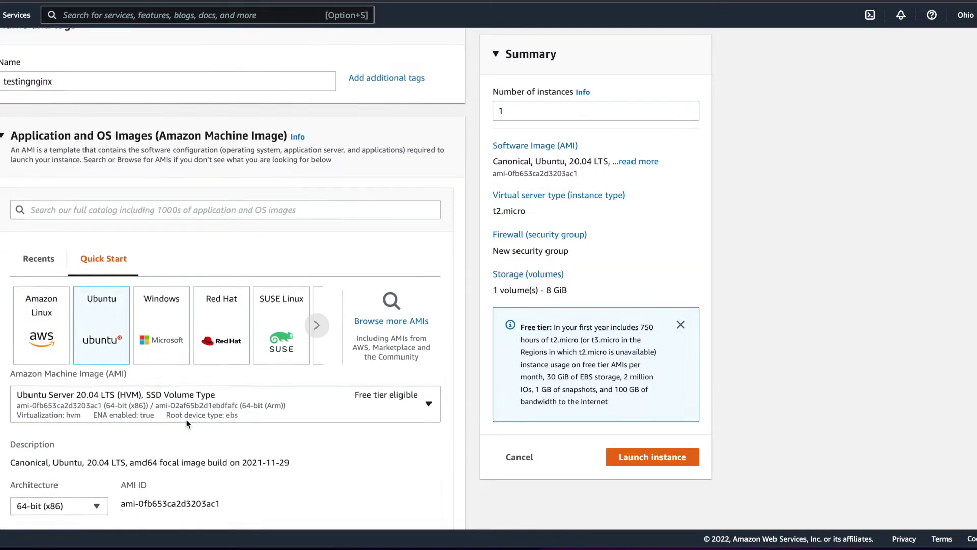
scroll(187, 423, down, 3)
click(430, 304)
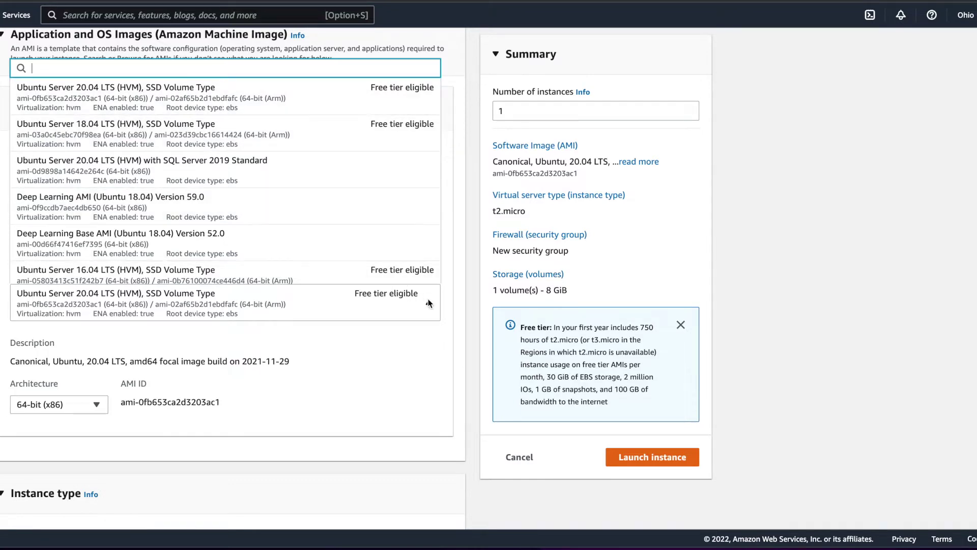
click(429, 303)
scroll(209, 305, down, 3)
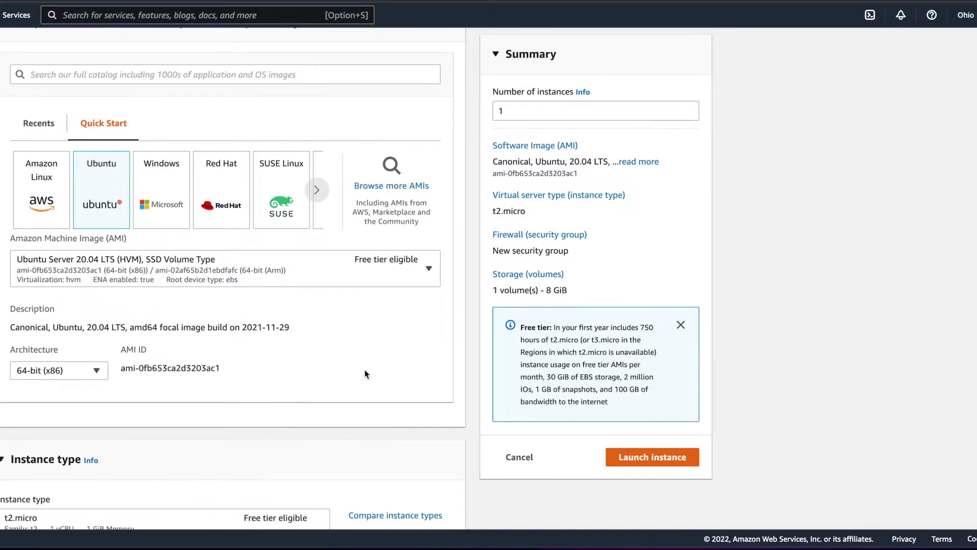
scroll(316, 370, down, 6)
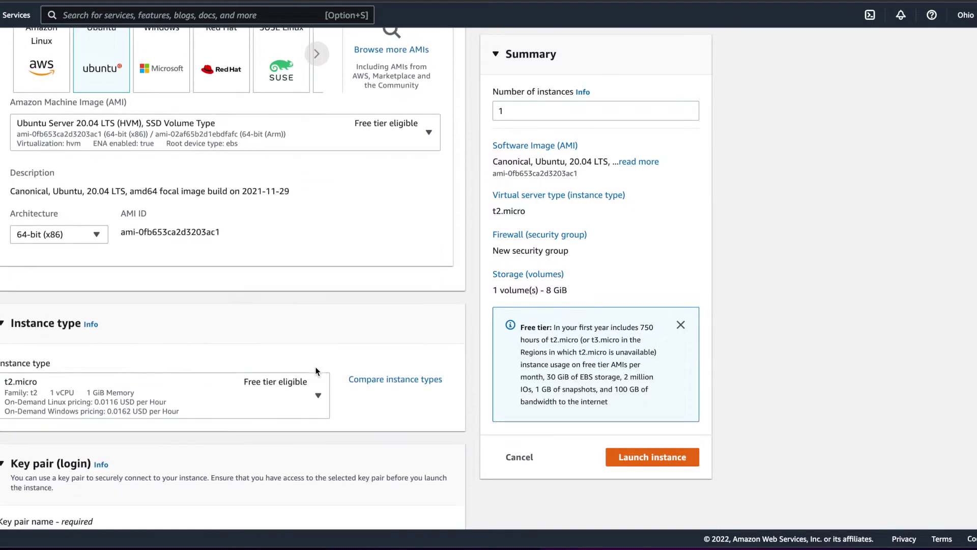
scroll(315, 371, down, 3)
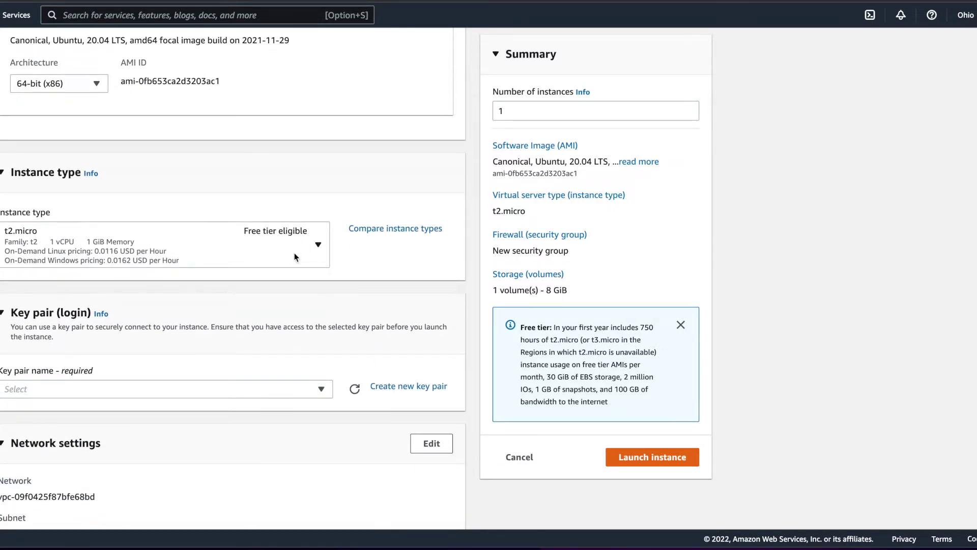
scroll(403, 350, up, 6)
scroll(403, 349, down, 2)
scroll(406, 349, down, 8)
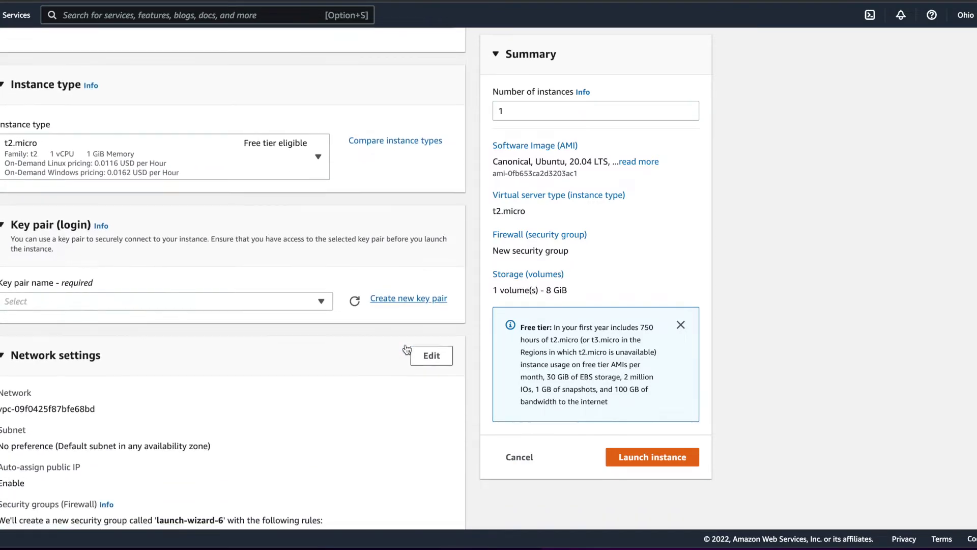
scroll(338, 351, down, 1)
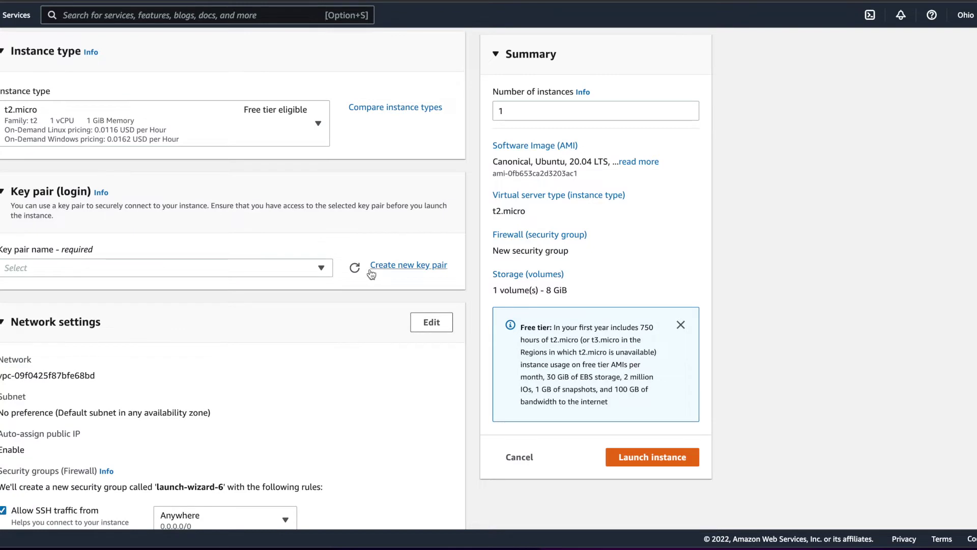
Step: Select the existing rsa key pair for logging in to the instance
click(329, 275)
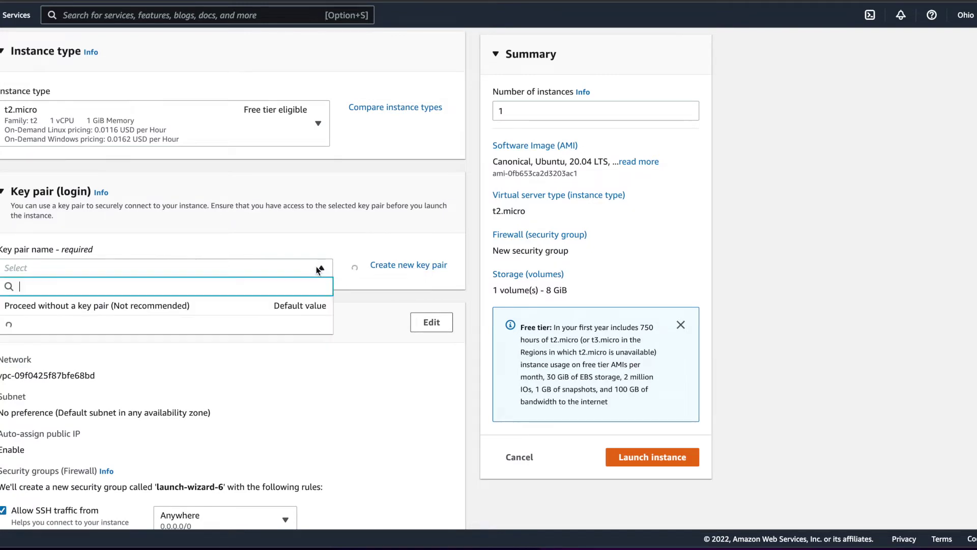
click(254, 334)
scroll(344, 393, down, 1)
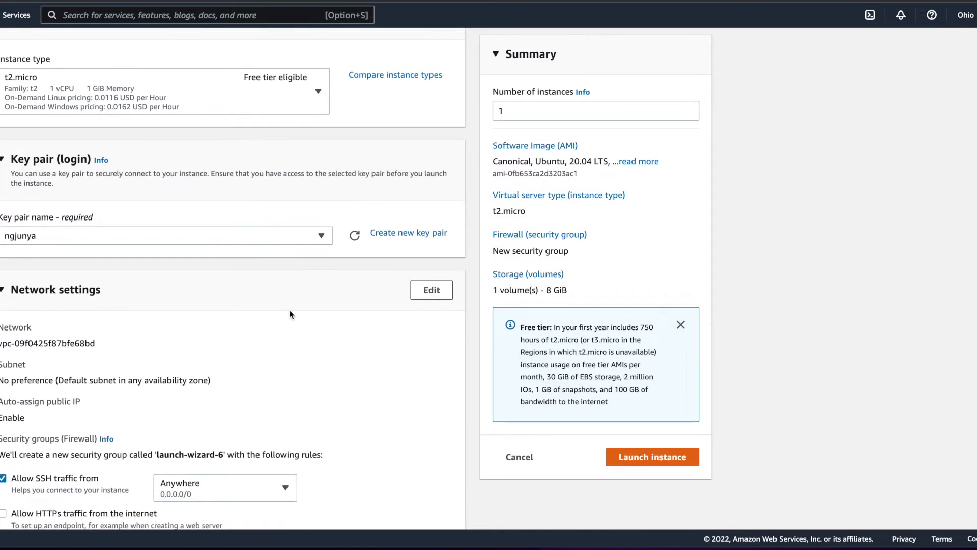
scroll(291, 314, down, 5)
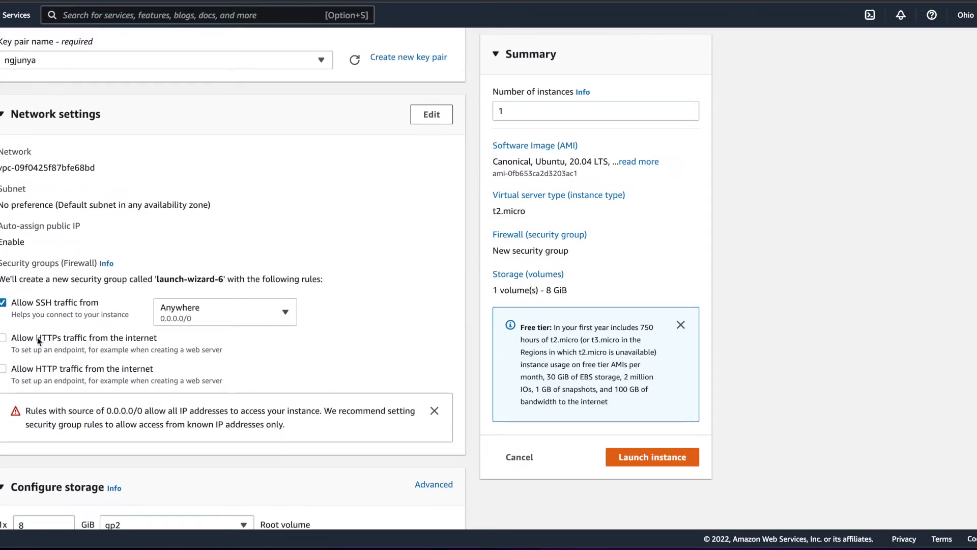
Step: Allow HTTPS and HTTP traffic from the internet, then review storage settings
click(3, 339)
click(3, 370)
scroll(344, 366, down, 1)
scroll(344, 366, down, 4)
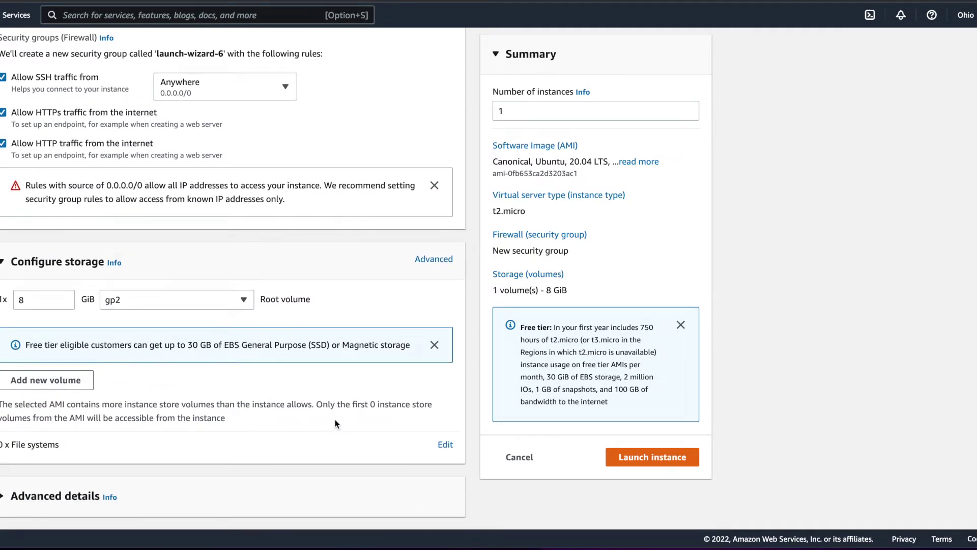
scroll(335, 421, down, 1)
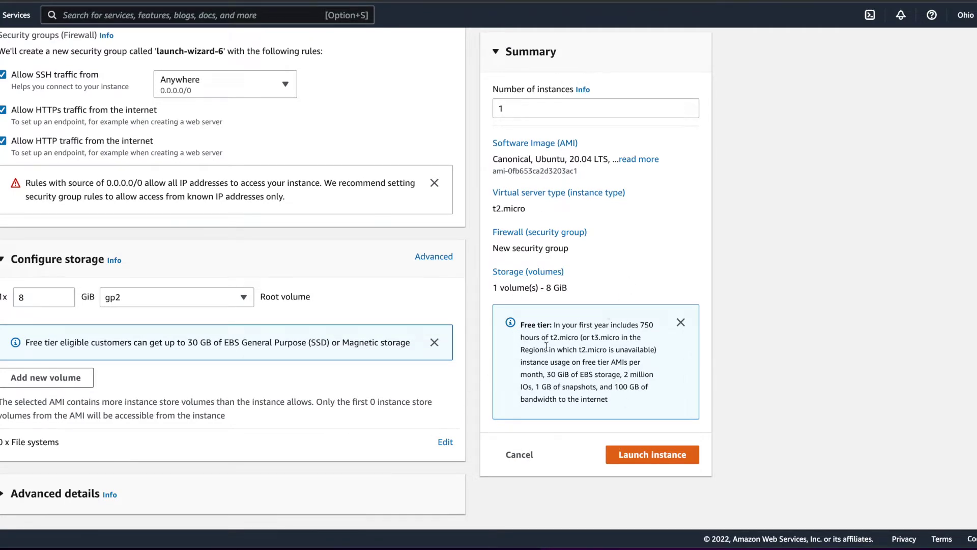
Step: Launch the testingnginx instance and view all instances
click(639, 456)
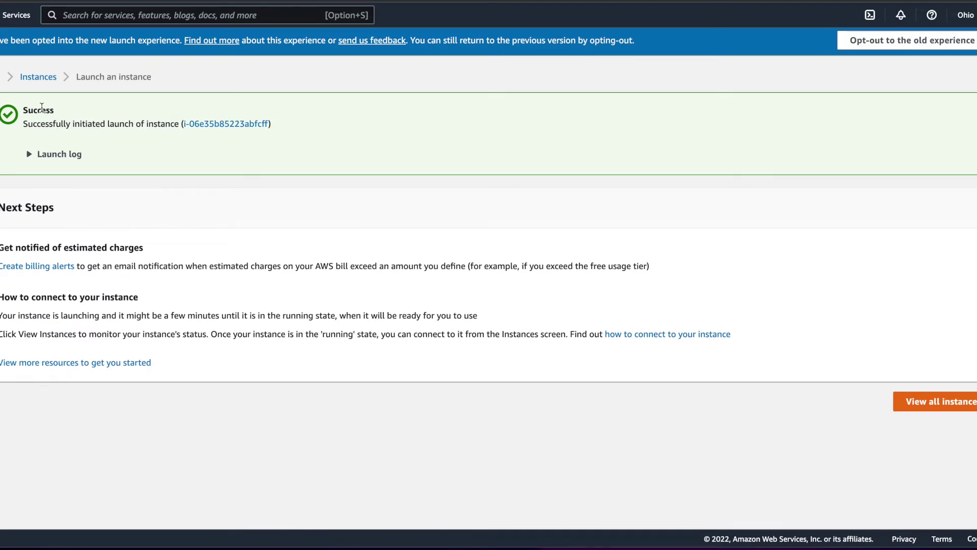
click(927, 402)
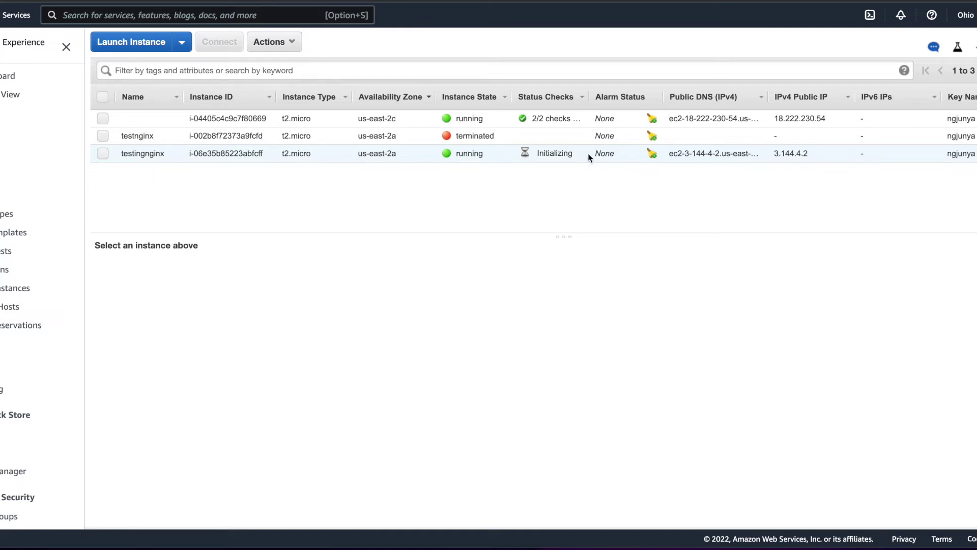
Step: Select testingnginx, copy its public IP 3.144.4.2 and open it in a new browser tab
drag(816, 154, 774, 153)
key(super+c)
click(774, 154)
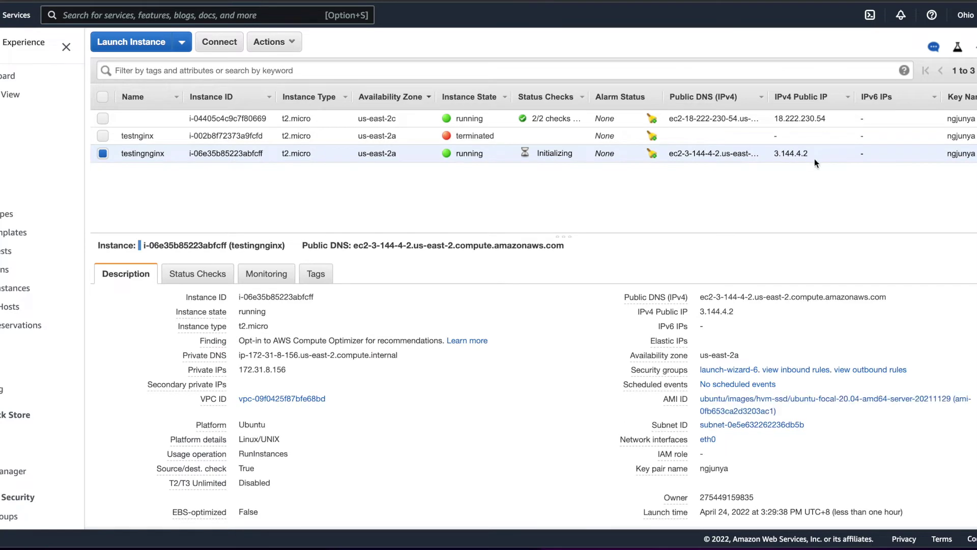
drag(812, 153, 778, 155)
click(780, 185)
key(super+t)
key(super+v)
key(Return)
Step: Connect to testingnginx through EC2 Instance Connect as user ubuntu
right_click(243, 156)
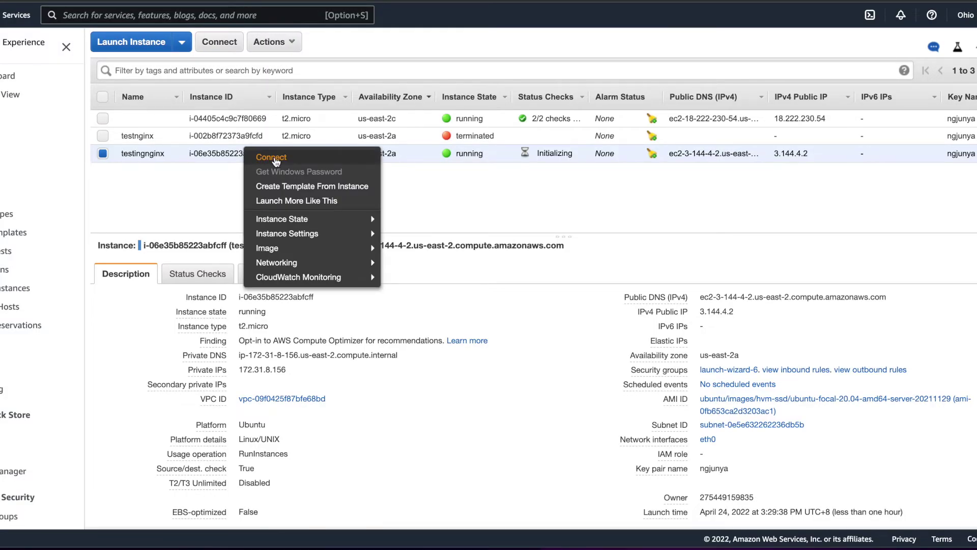
click(273, 158)
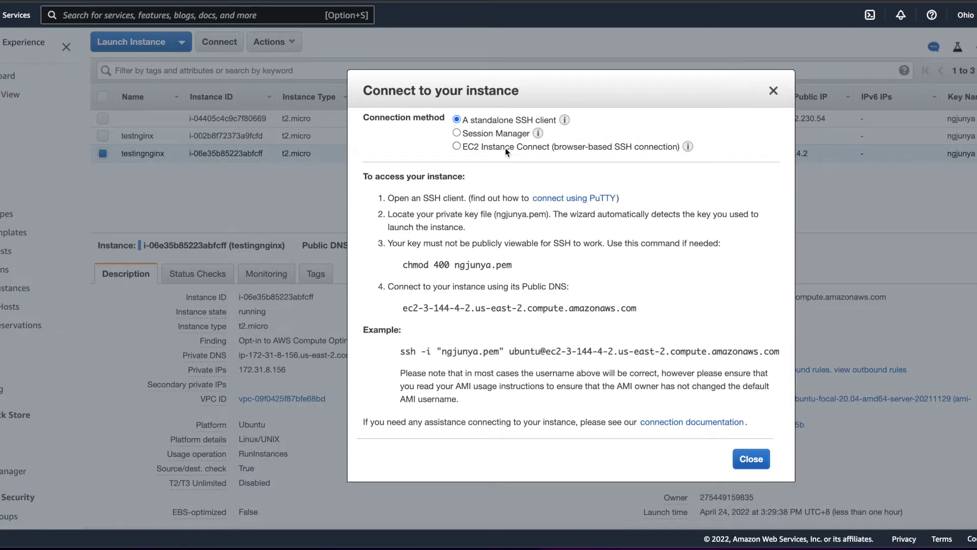
click(506, 148)
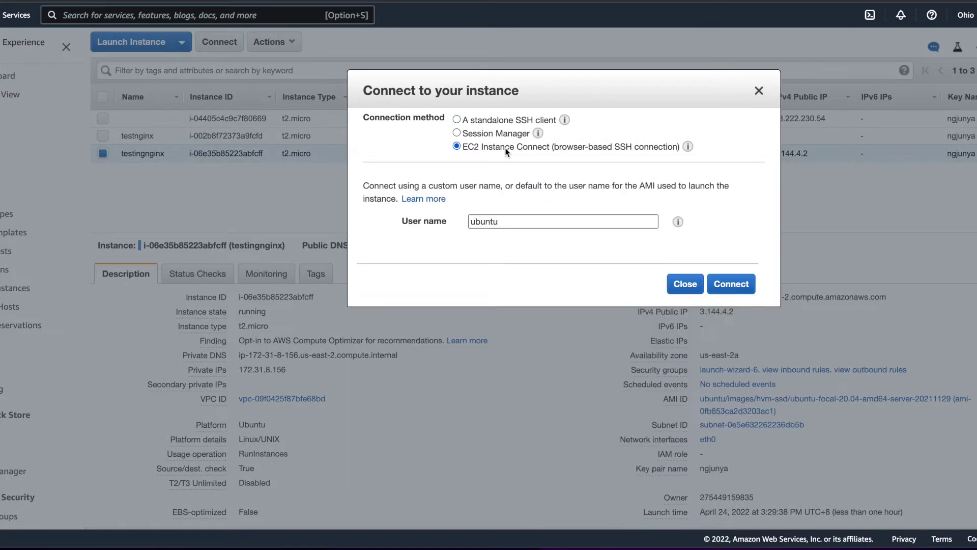
click(744, 283)
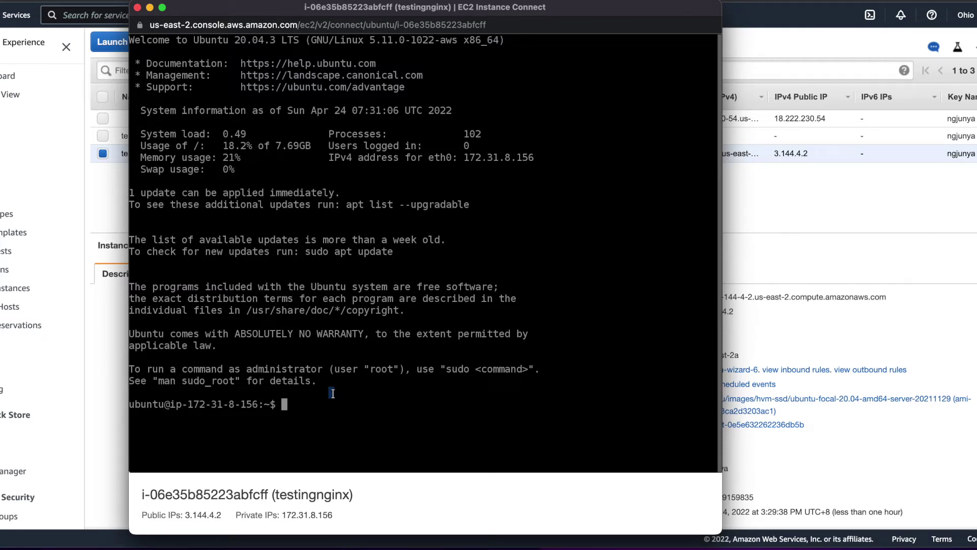
Step: Run 'sudo apt-get update', then enter 'sudo apt-get install nginx' at the prompt
text(sudo apt-get update)
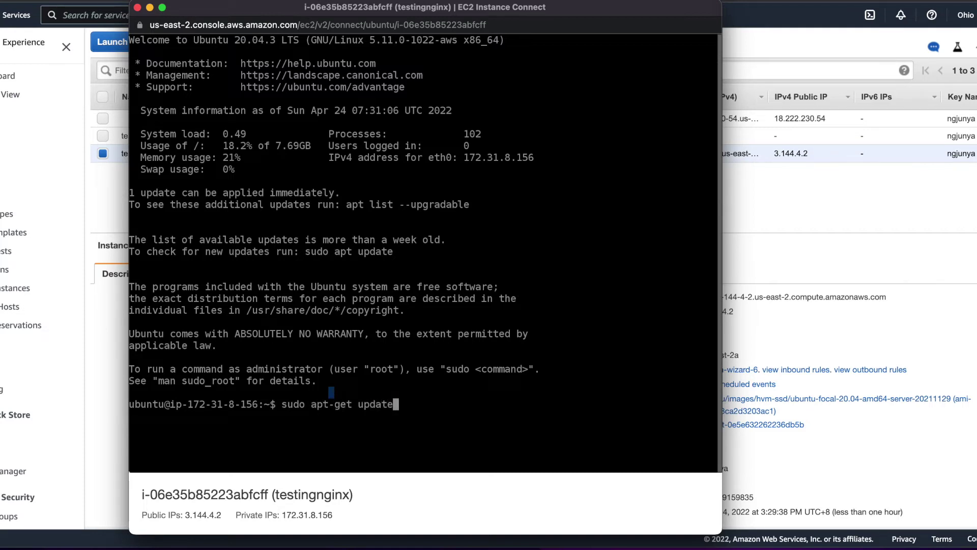
key(Return)
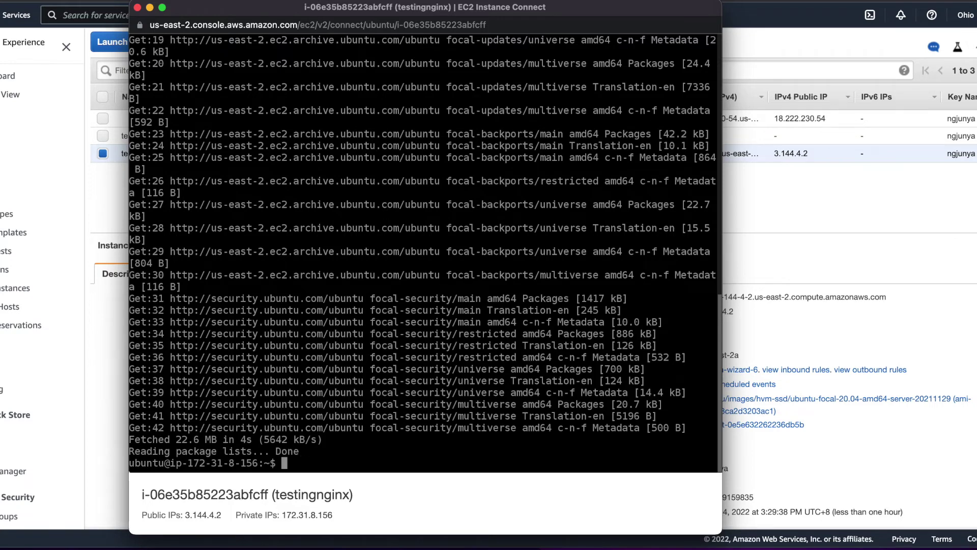
text(sudo apt-get)
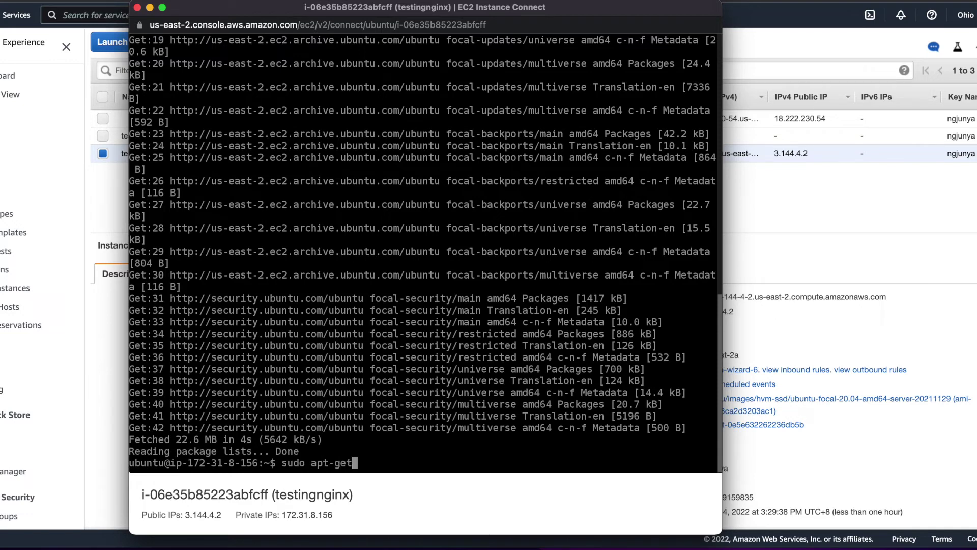
text( install nginx)
Step: Install nginx, answering Y to confirm, then type 'nginx -v' to check the version
key(Return)
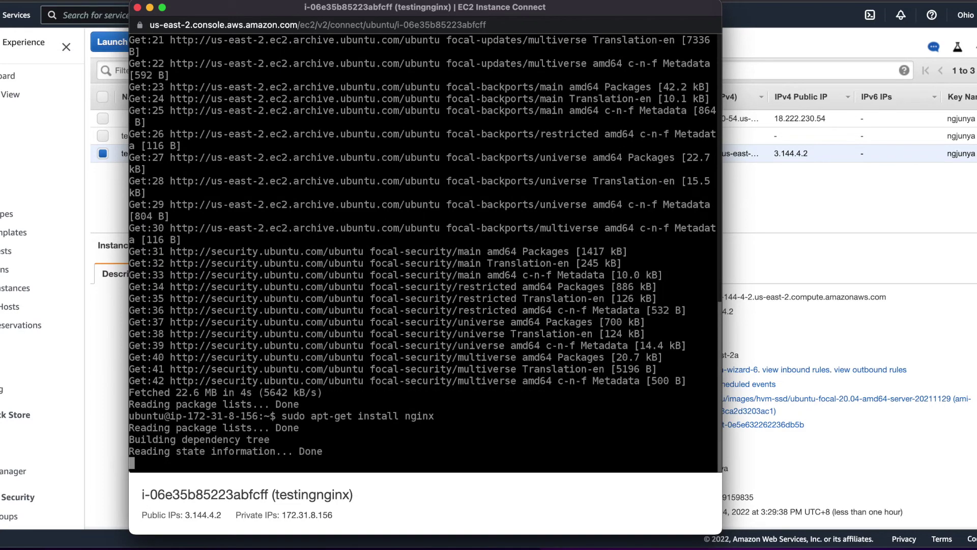
text(Y)
key(Return)
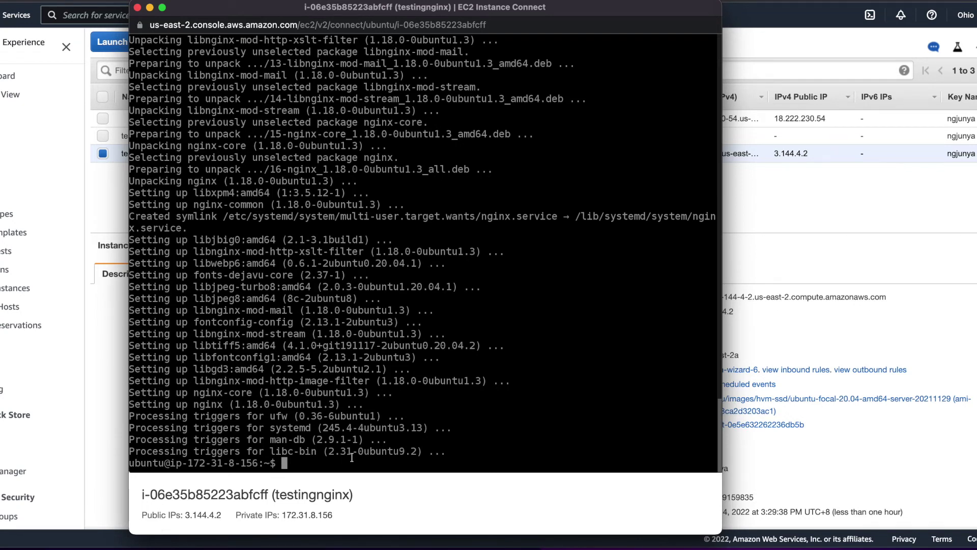
text(nginx -v)
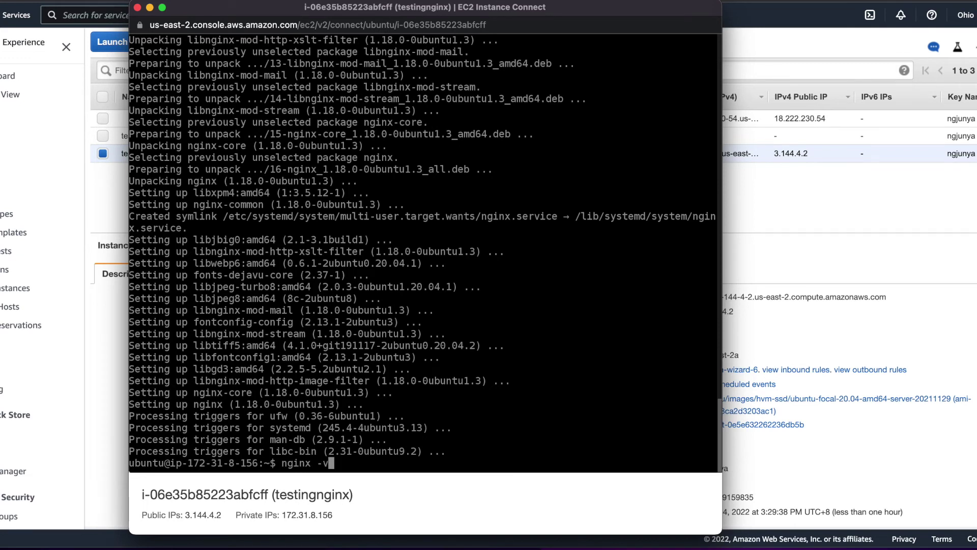